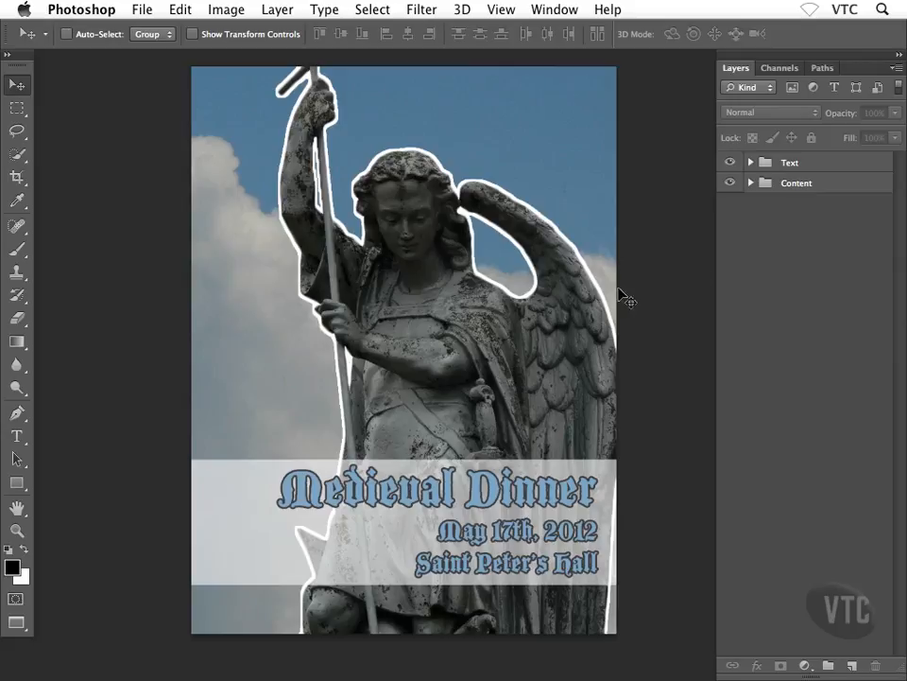
Step: Expand the Text and Content layer groups to reveal the layers inside them
{"action": "left_click", "coordinate": [750, 163]}
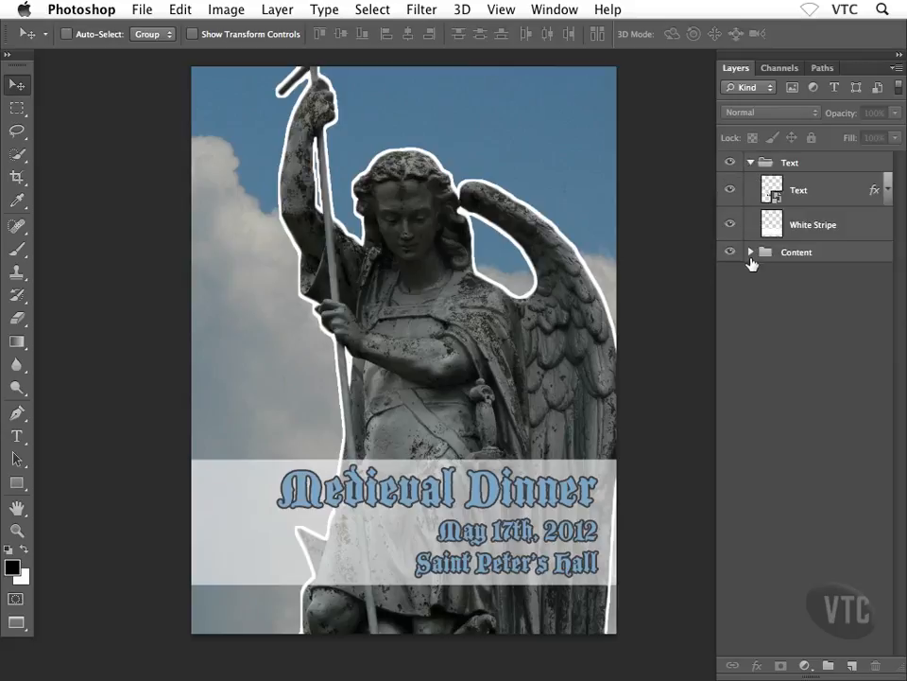
{"action": "left_click", "coordinate": [750, 252]}
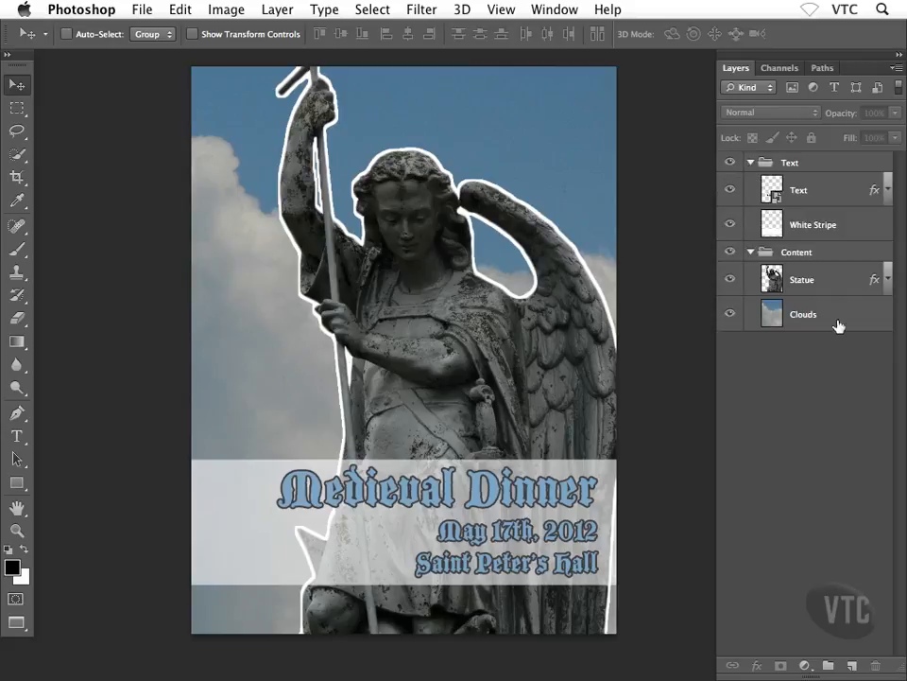
Step: Try moving the Statue layer slightly right and down over the clouds, and undo the move
{"action": "left_click", "coordinate": [813, 287]}
{"action": "left_click_drag", "start_coordinate": [462, 406], "coordinate": [458, 380]}
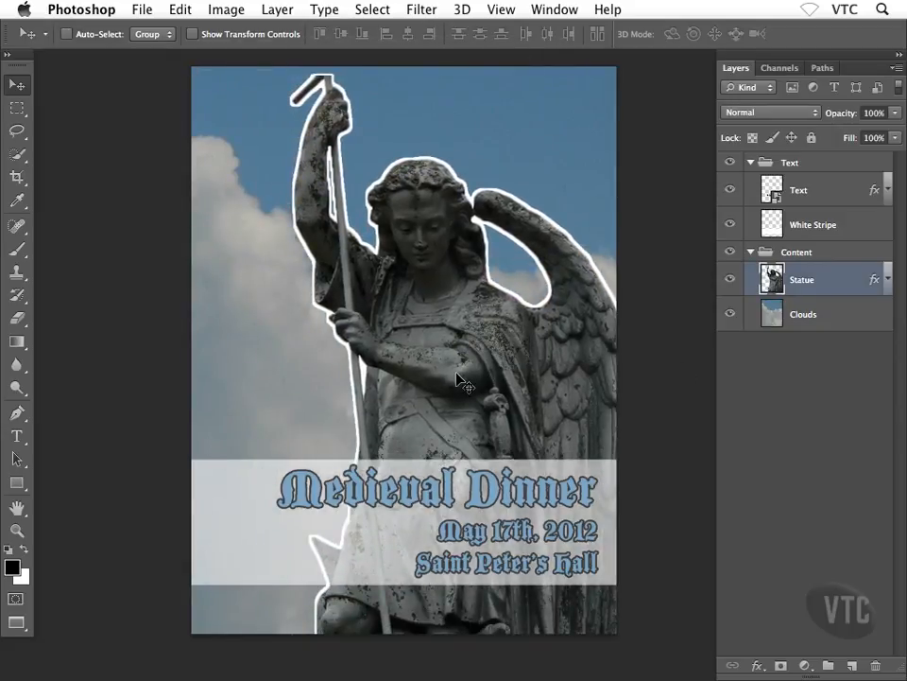
{"action": "key", "text": "super+z"}
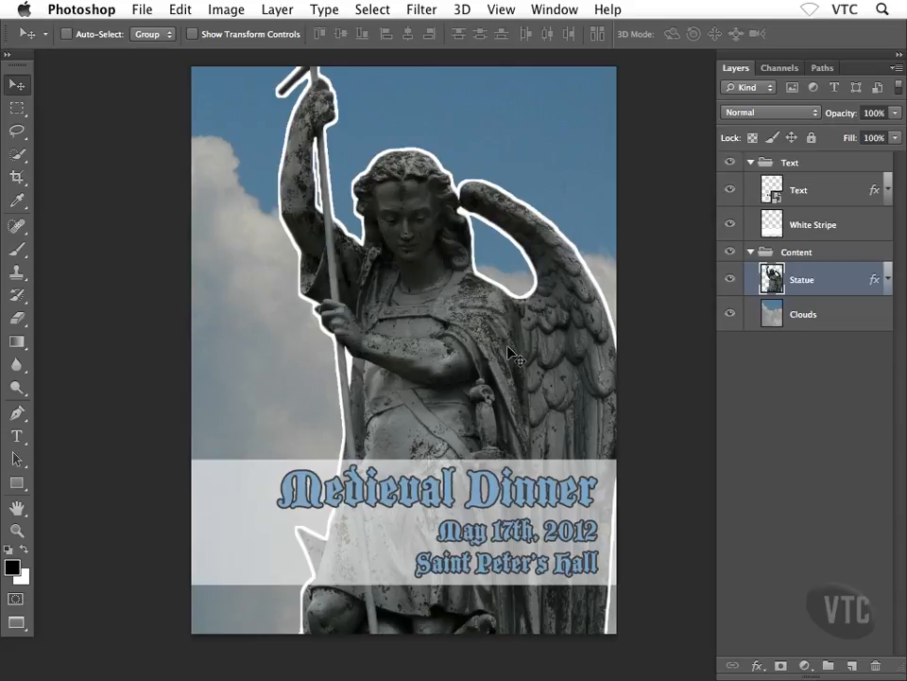
Step: Try moving the Text layer alone up off the white stripe onto the statue's chest, and undo the move
{"action": "left_click", "coordinate": [798, 194]}
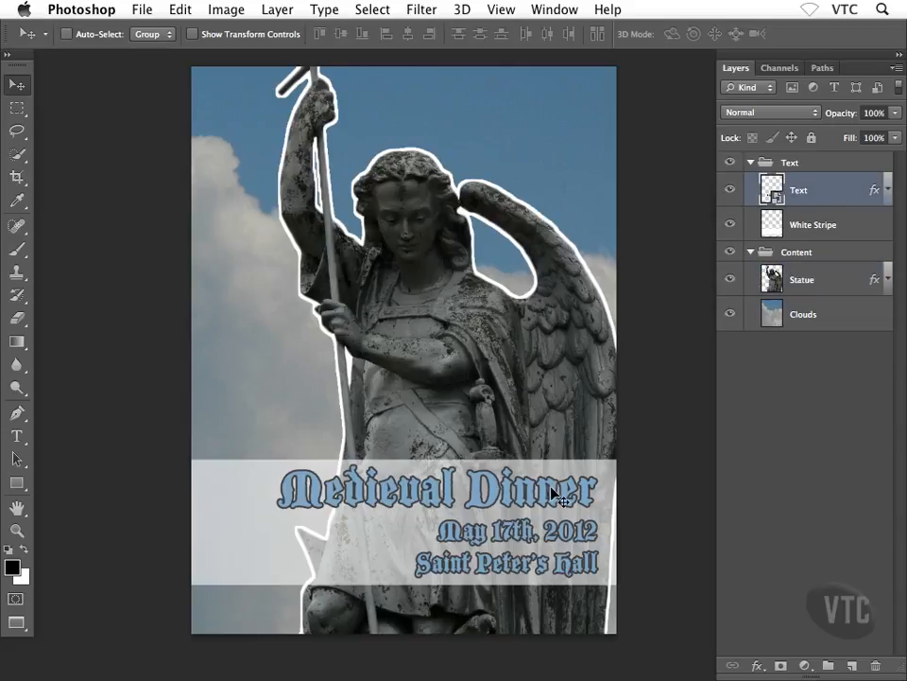
{"action": "left_click_drag", "start_coordinate": [550, 488], "coordinate": [544, 324]}
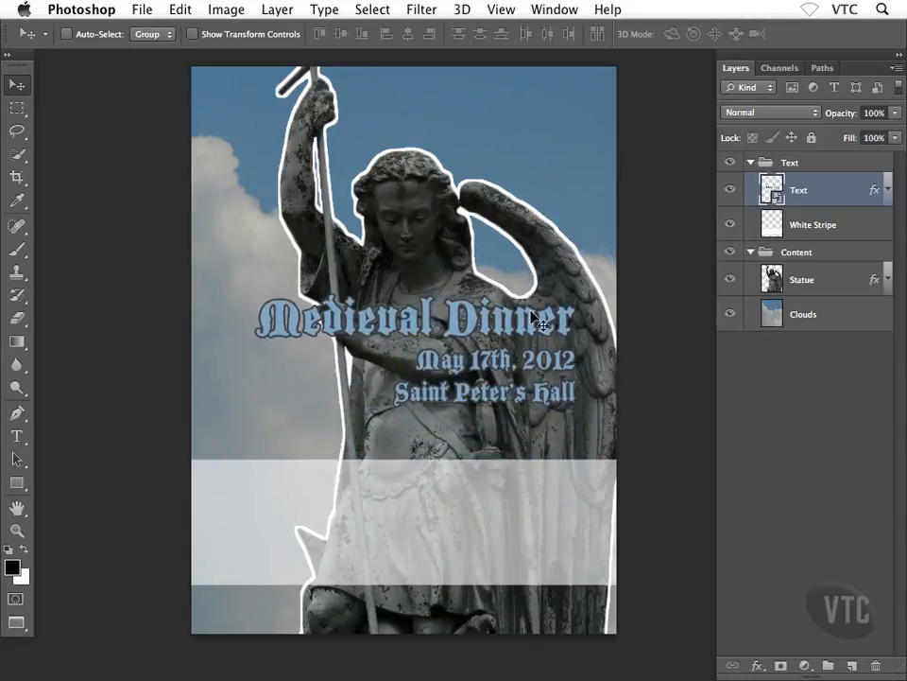
{"action": "key", "text": "super+z"}
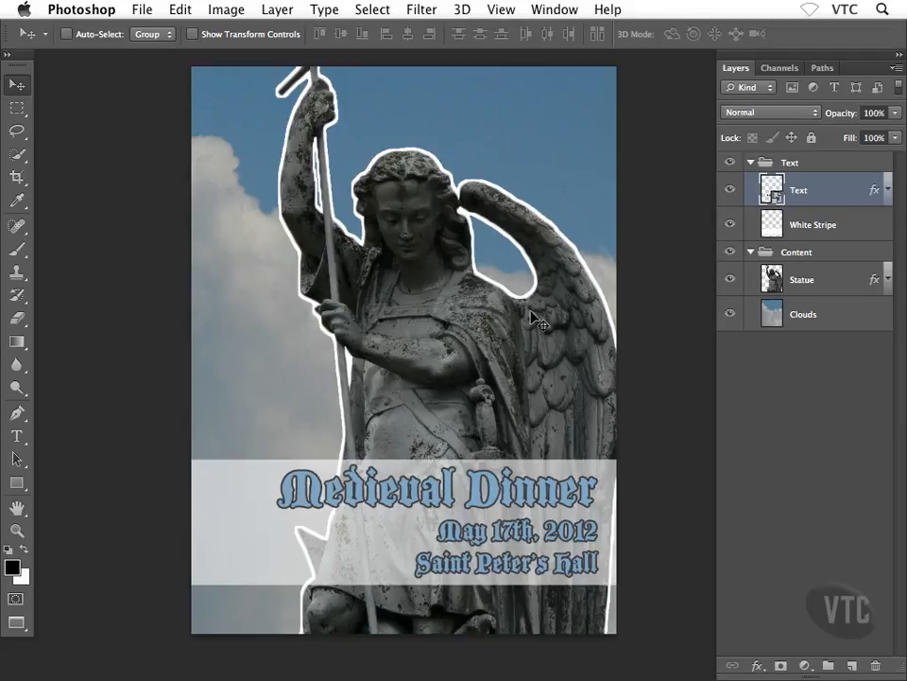
Step: Select the Text and White Stripe layers together and link them
{"action": "left_click", "coordinate": [818, 227], "text": "shift"}
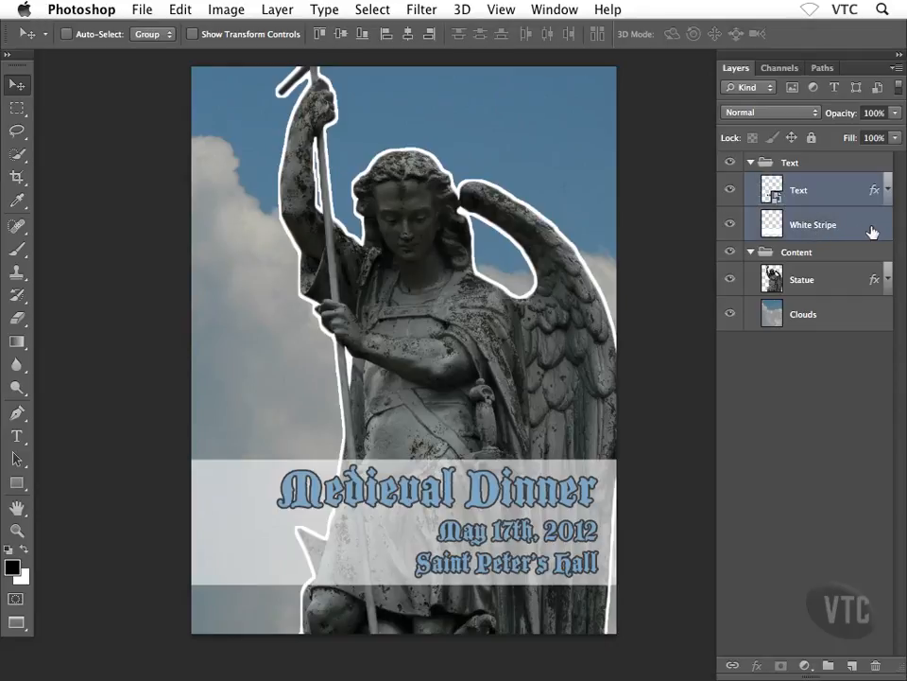
{"action": "left_click", "coordinate": [896, 70]}
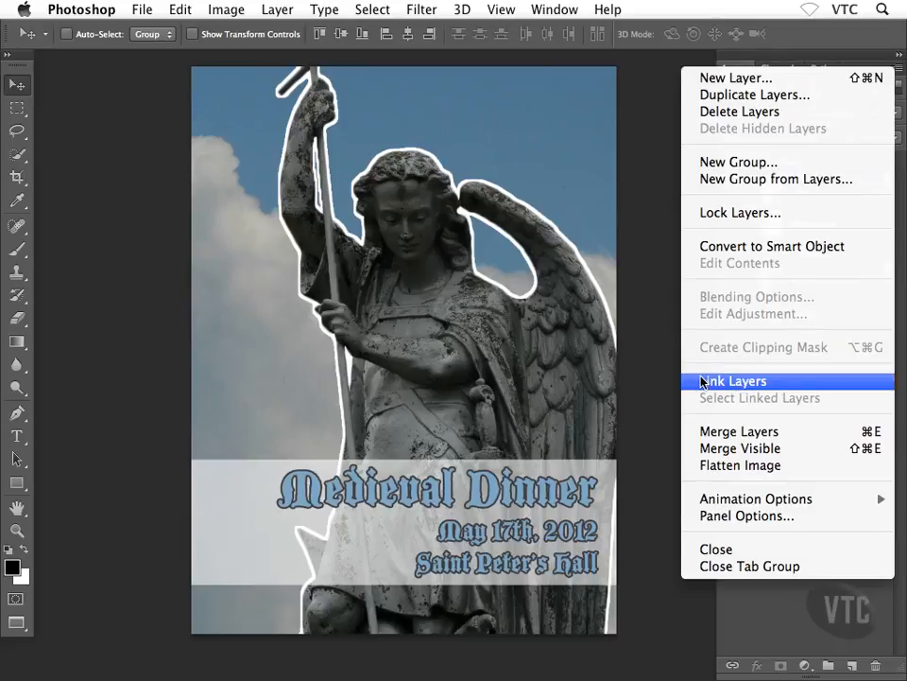
{"action": "left_click", "coordinate": [780, 381]}
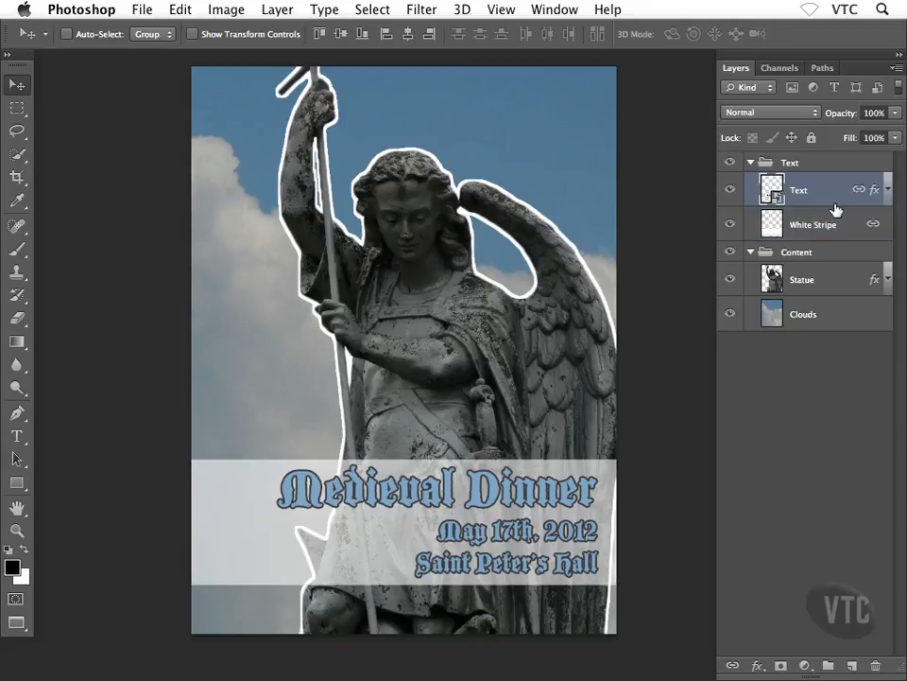
Step: With only the Text layer selected, move the linked text and white stripe slightly down toward the poster's lower edge
{"action": "left_click", "coordinate": [830, 225]}
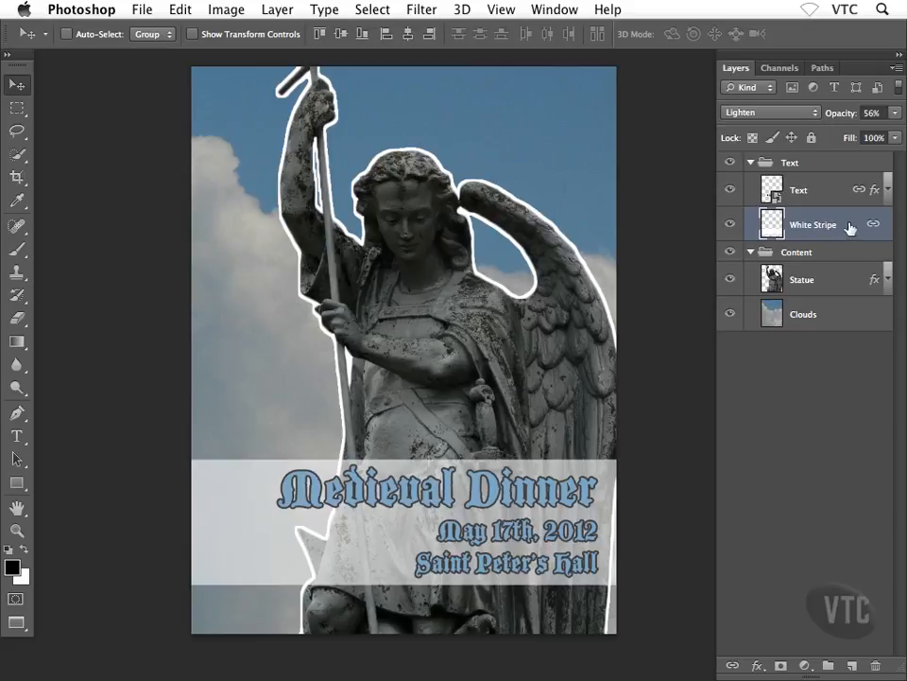
{"action": "left_click", "coordinate": [801, 192]}
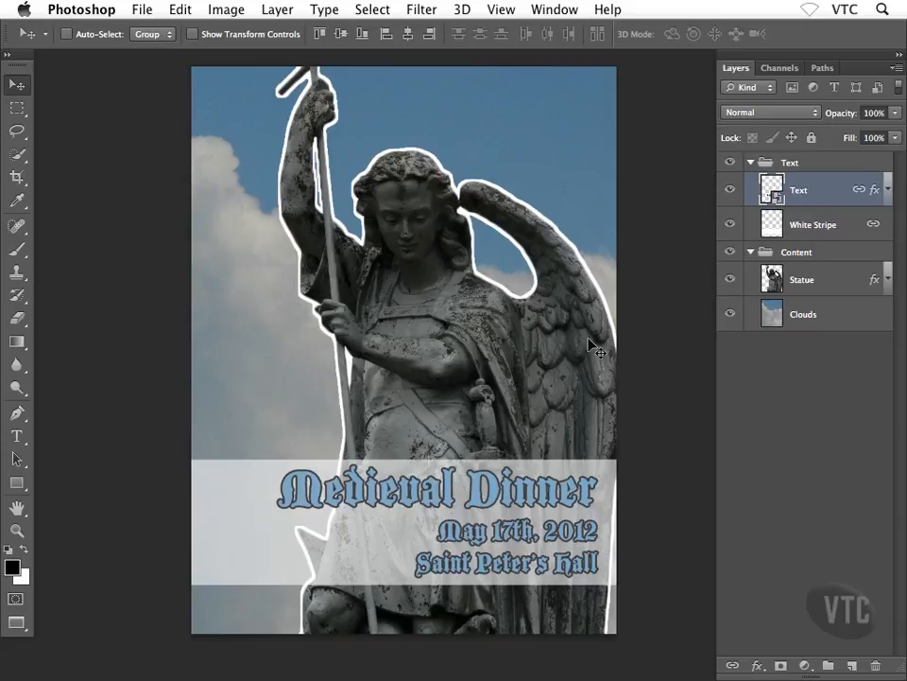
{"action": "left_click_drag", "start_coordinate": [490, 478], "coordinate": [480, 501]}
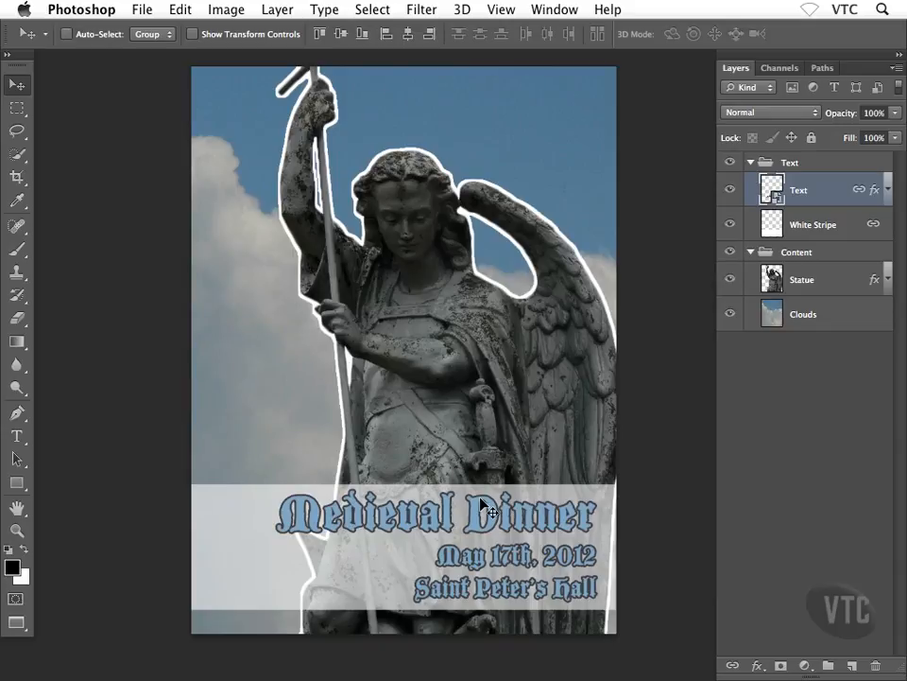
Step: Unlink the Text and White Stripe layers and clear the layer selection
{"action": "left_click", "coordinate": [811, 226], "text": "shift"}
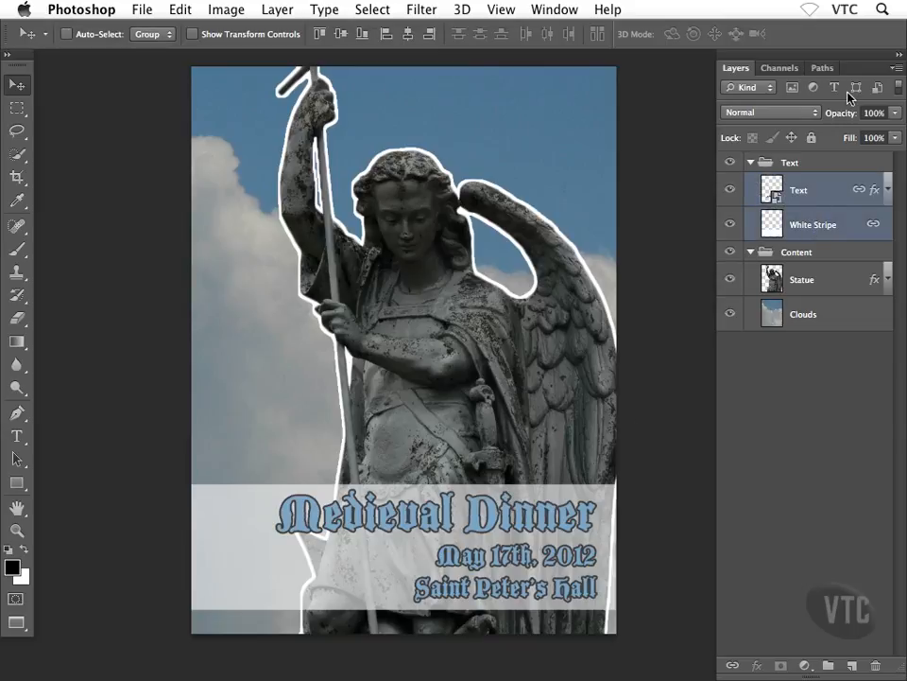
{"action": "left_click", "coordinate": [893, 67]}
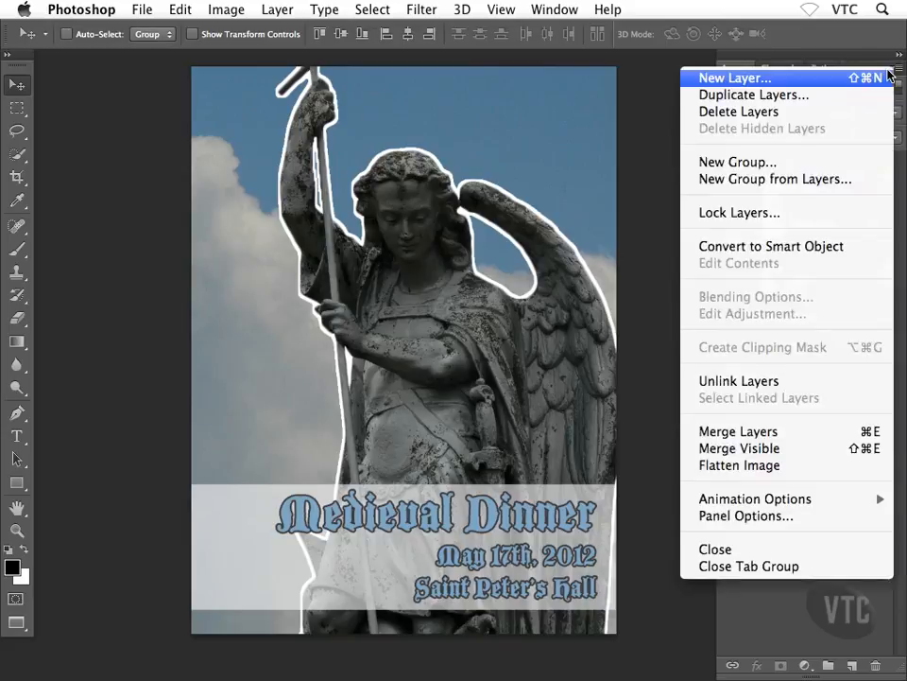
{"action": "left_click", "coordinate": [786, 382]}
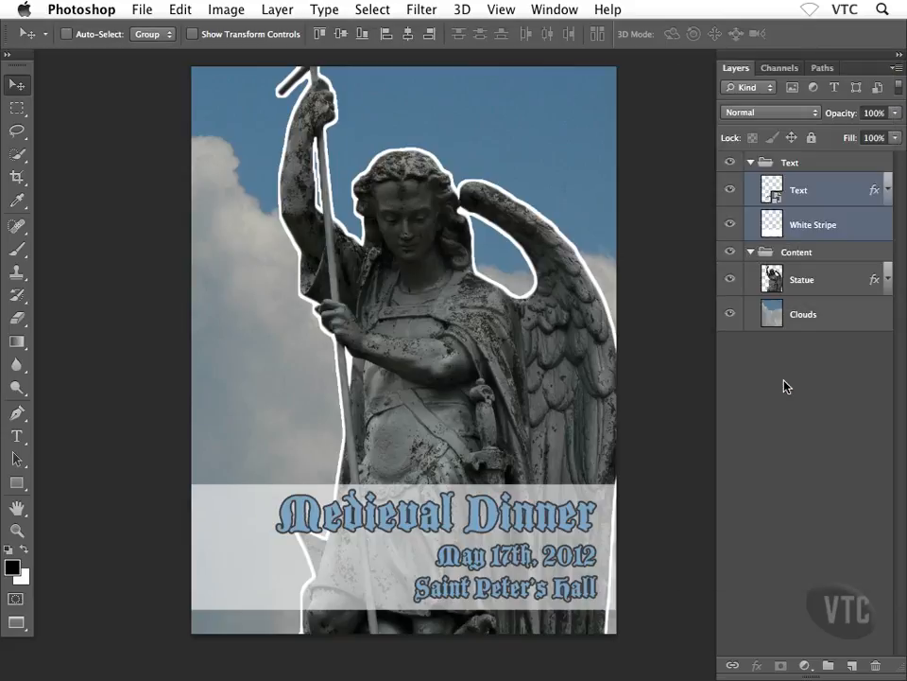
{"action": "left_click", "coordinate": [785, 386]}
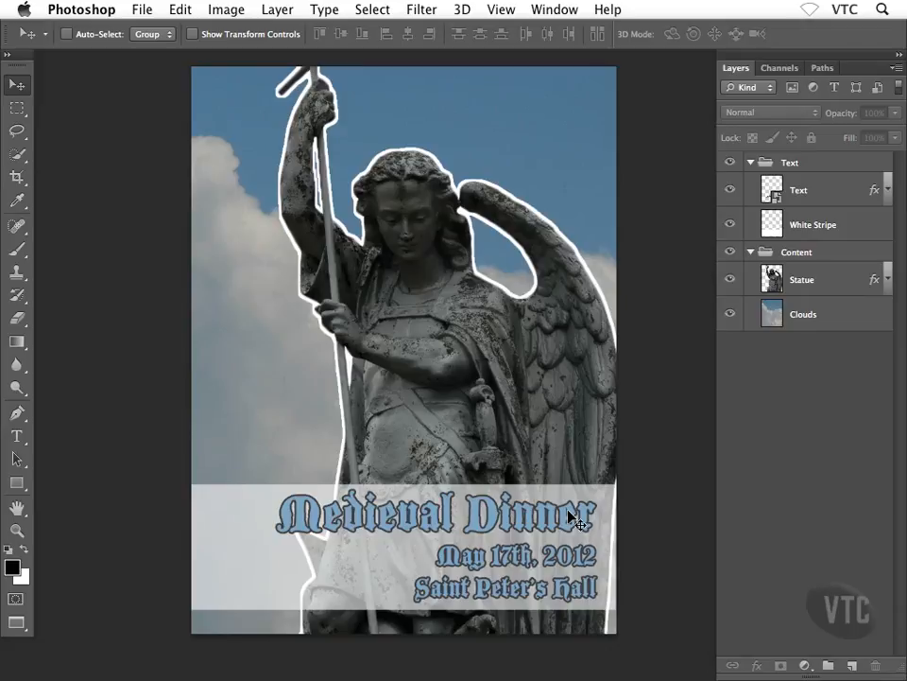
Step: Try moving the unlinked Text layer up off the stripe and again down past it, undoing each move
{"action": "left_click", "coordinate": [835, 197]}
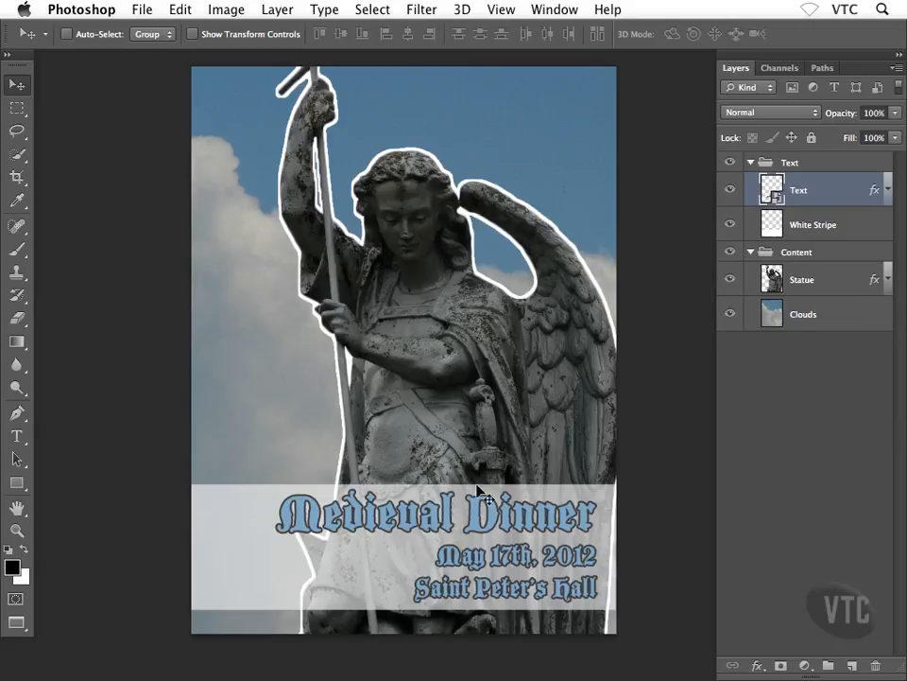
{"action": "left_click_drag", "start_coordinate": [477, 520], "coordinate": [454, 482]}
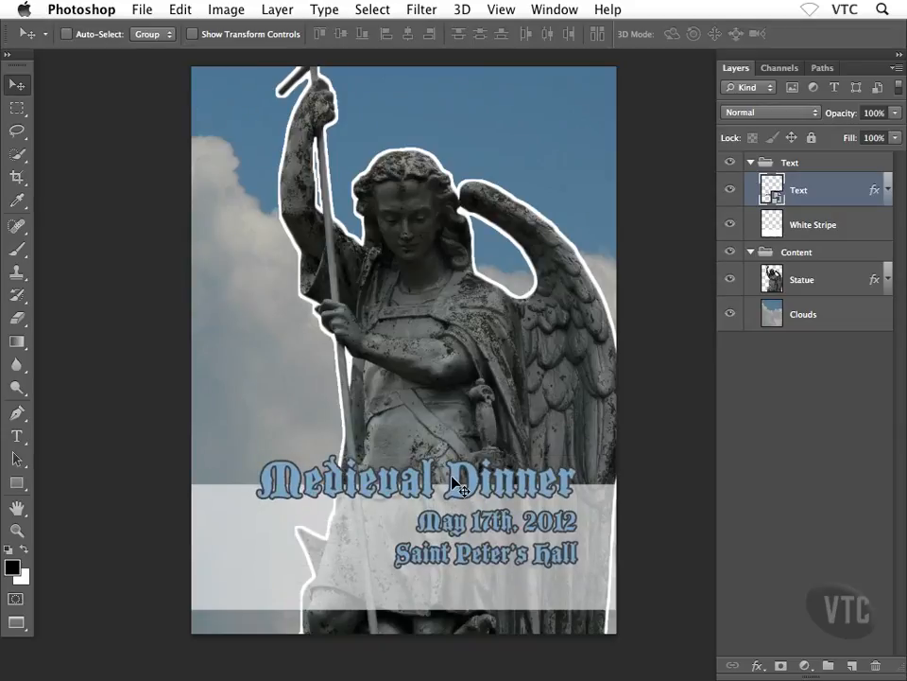
{"action": "key", "text": "super+z"}
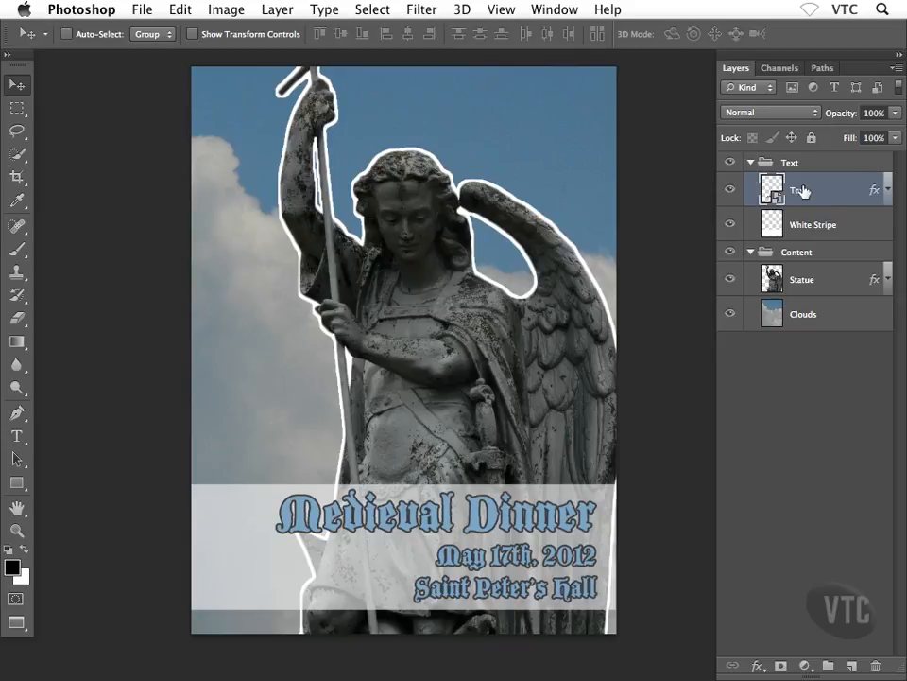
{"action": "left_click_drag", "start_coordinate": [412, 355], "coordinate": [333, 399]}
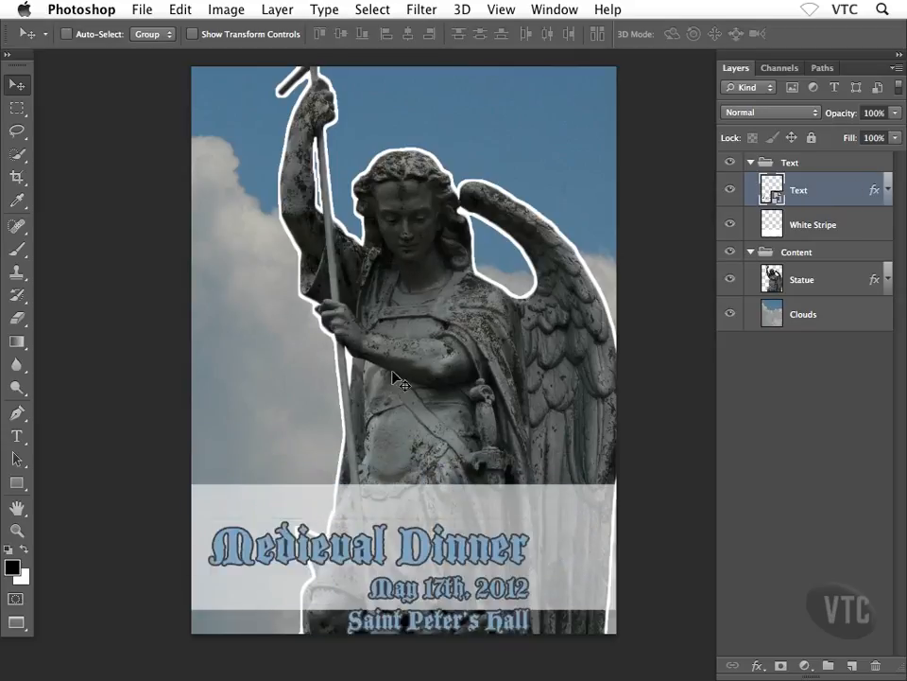
{"action": "key", "text": "super+z"}
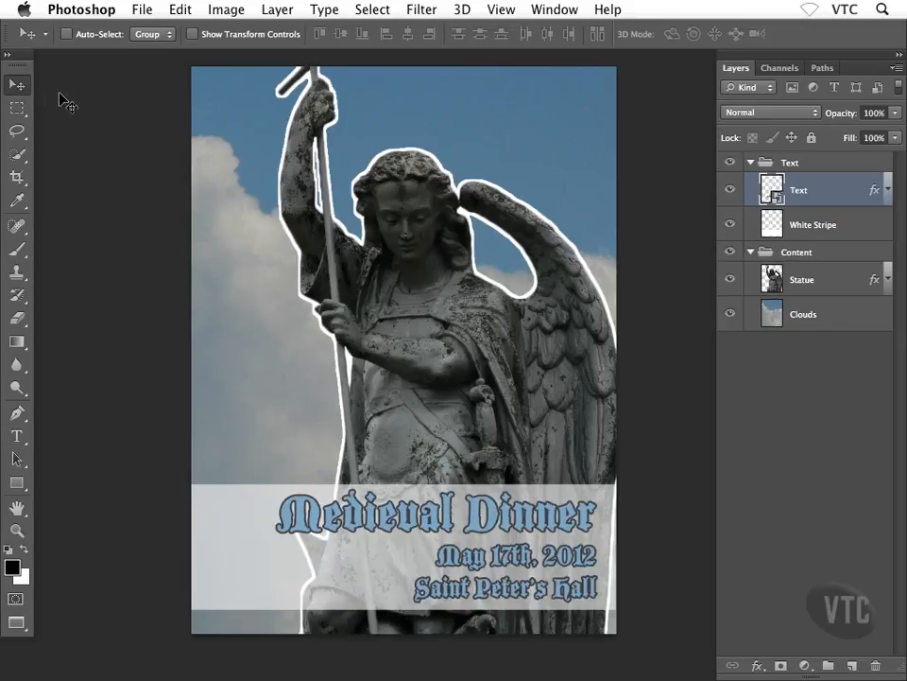
Step: Turn on Auto-Select for the Move tool and set it to Layer
{"action": "left_click", "coordinate": [66, 34]}
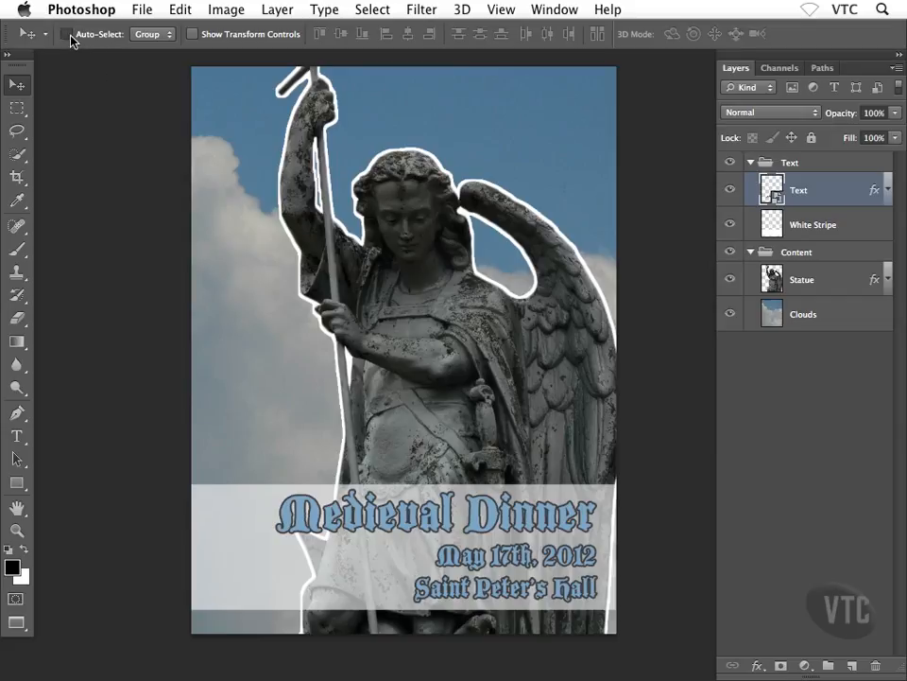
{"action": "left_click", "coordinate": [173, 38]}
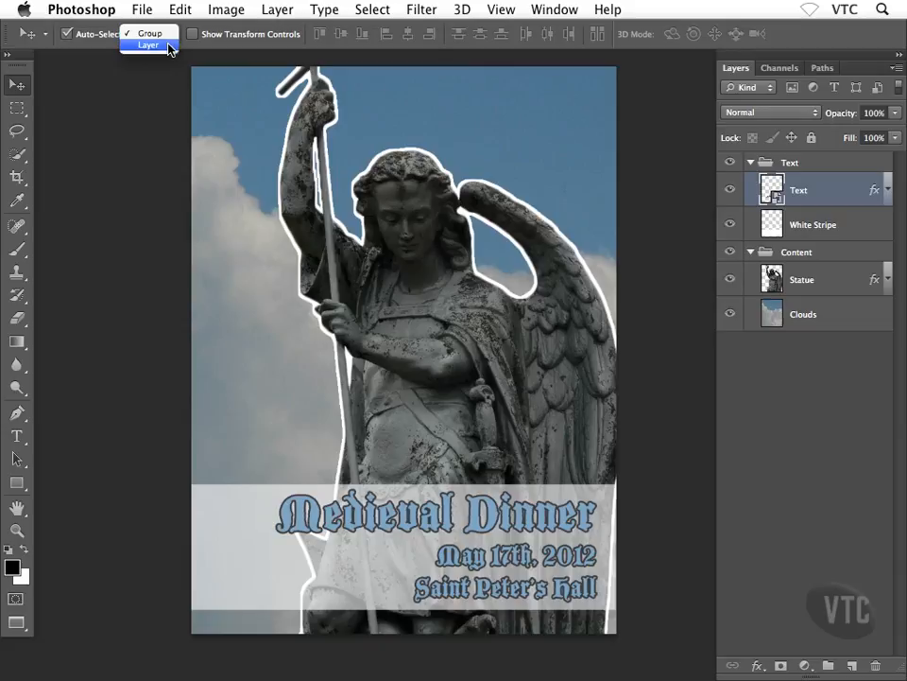
{"action": "left_click", "coordinate": [168, 44]}
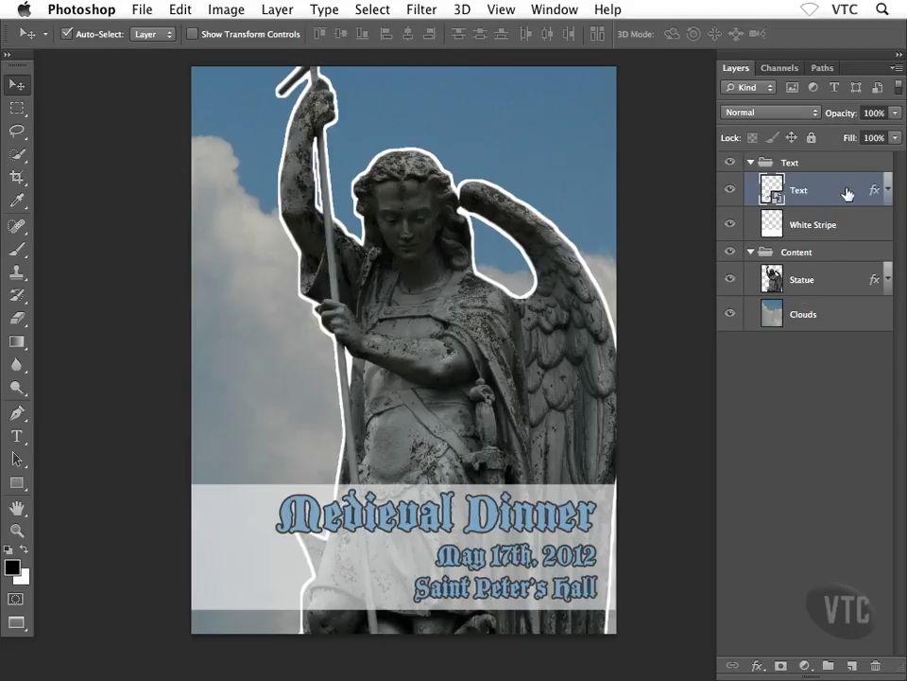
Step: Try auto-selecting and moving the statue, the clouds and the title text directly on the canvas, undoing the moves
{"action": "mouse_move", "coordinate": [448, 361]}
{"action": "left_mouse_down"}
{"action": "mouse_move", "coordinate": [442, 381]}
{"action": "mouse_move", "coordinate": [411, 324]}
{"action": "mouse_move", "coordinate": [368, 314]}
{"action": "mouse_move", "coordinate": [359, 354]}
{"action": "mouse_move", "coordinate": [449, 352]}
{"action": "left_mouse_up"}
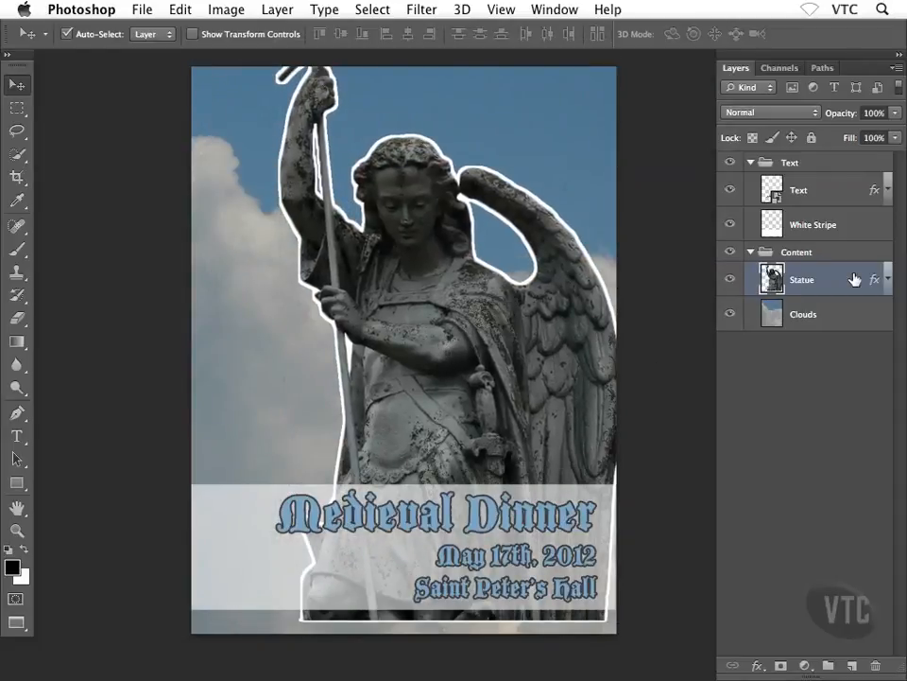
{"action": "key", "text": "super+z"}
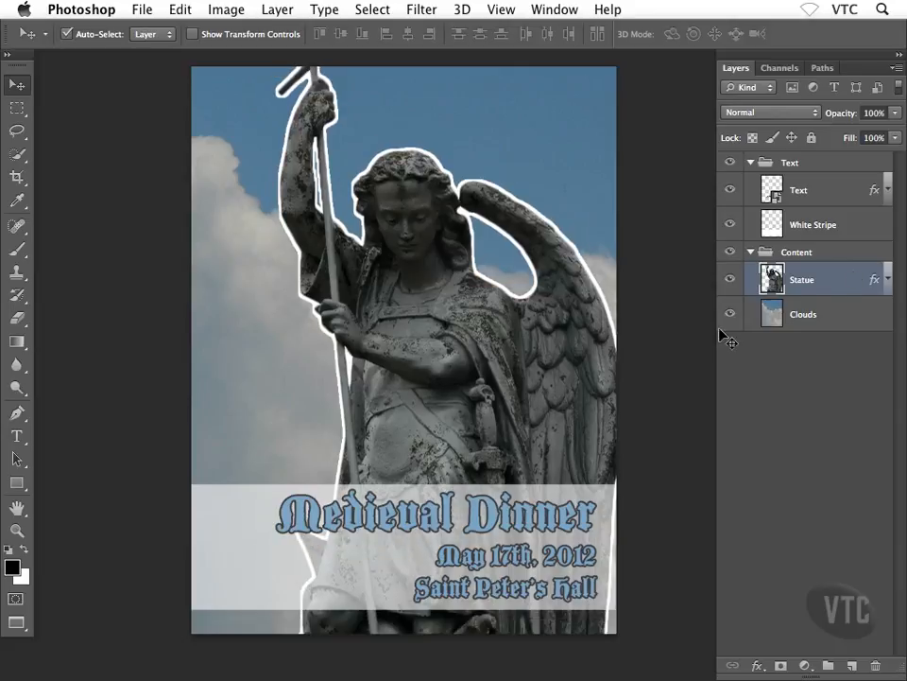
{"action": "left_click_drag", "start_coordinate": [444, 374], "coordinate": [409, 352]}
{"action": "left_click_drag", "start_coordinate": [228, 551], "coordinate": [263, 406]}
{"action": "key", "text": "super+z"}
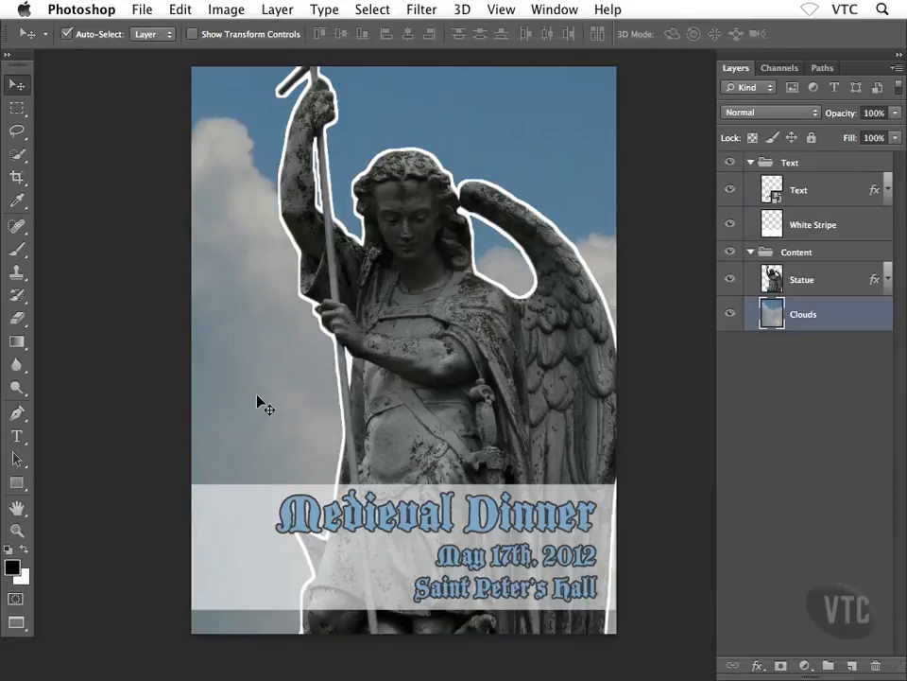
{"action": "left_click_drag", "start_coordinate": [307, 503], "coordinate": [294, 447]}
{"action": "key", "text": "super+z"}
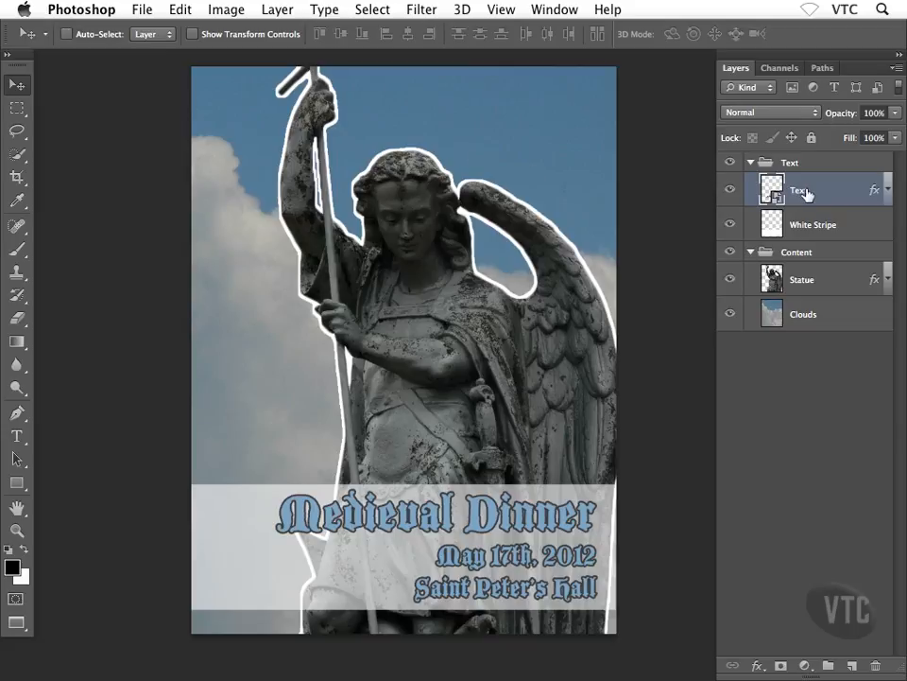
Step: Select the Text and White Stripe layers together and merge them into one layer
{"action": "left_click", "coordinate": [848, 225], "text": "shift"}
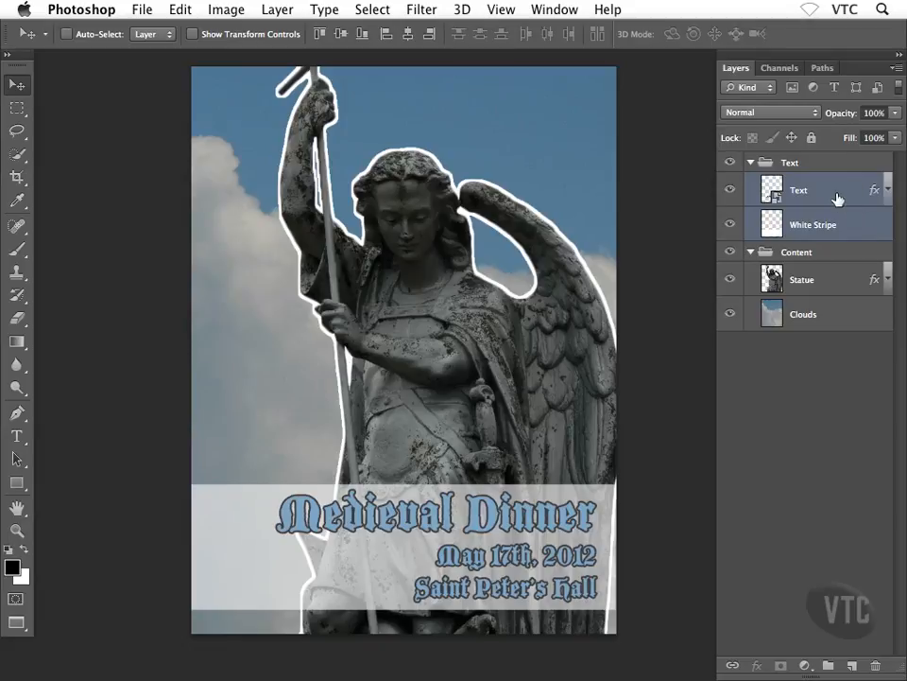
{"action": "left_click", "coordinate": [896, 70]}
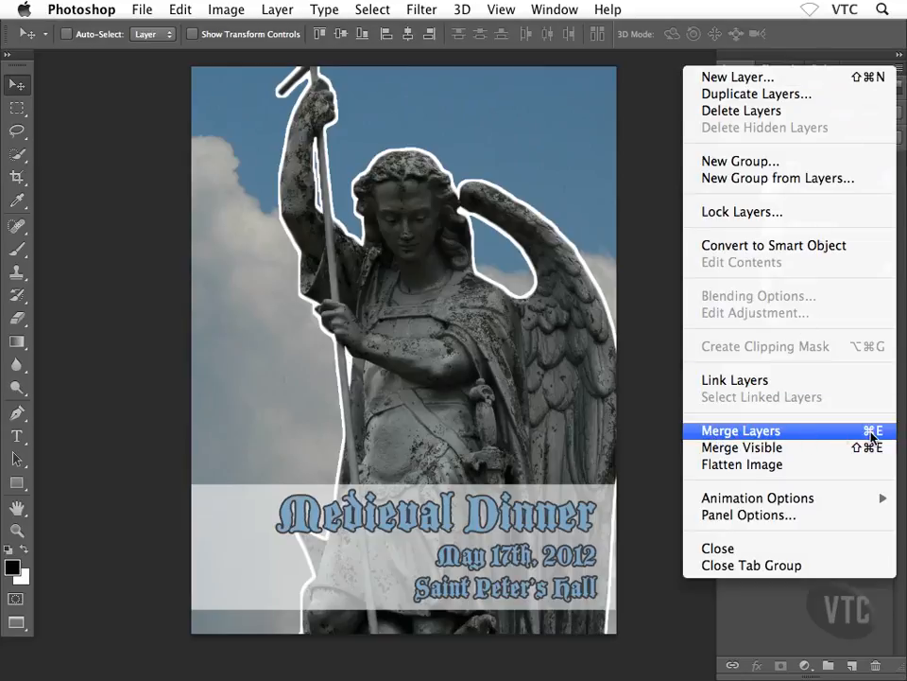
{"action": "left_click", "coordinate": [815, 433]}
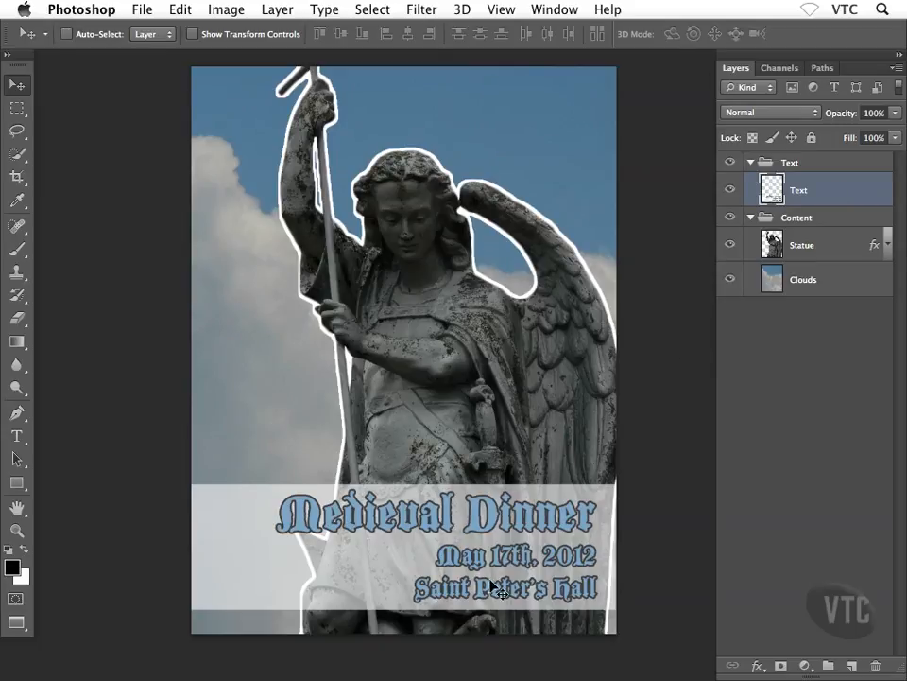
Step: Try moving the merged text layer up and right, and undo both the move and the merge
{"action": "left_click_drag", "start_coordinate": [314, 569], "coordinate": [320, 522]}
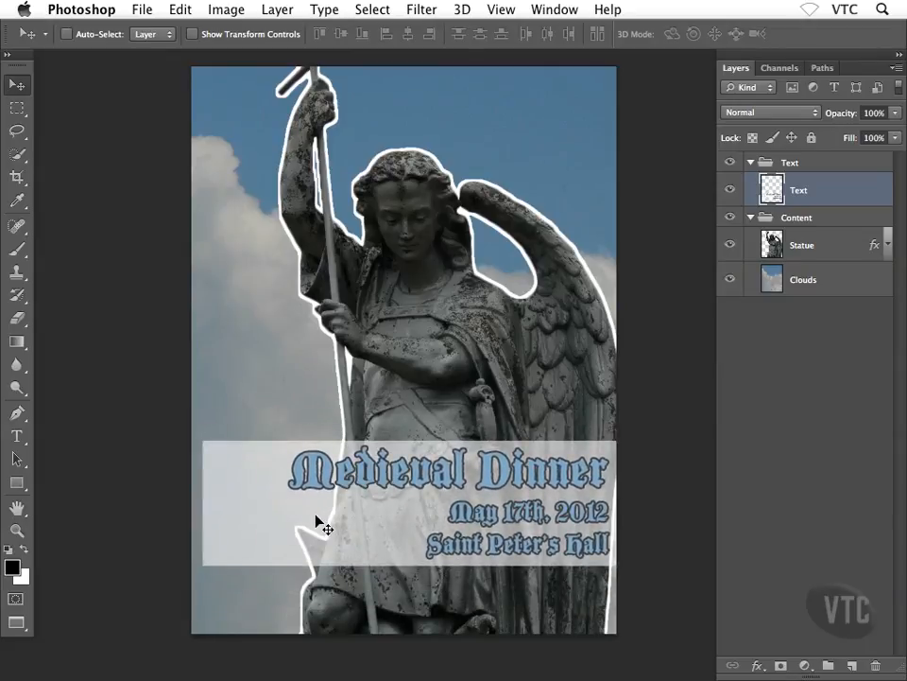
{"action": "key", "text": "ctrl+z"}
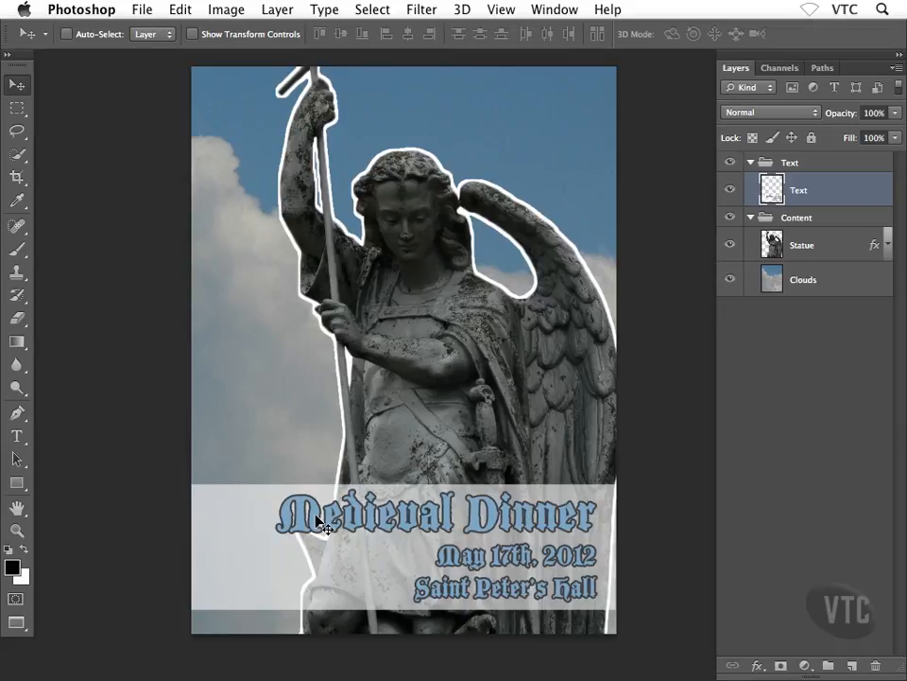
{"action": "left_click", "coordinate": [175, 10]}
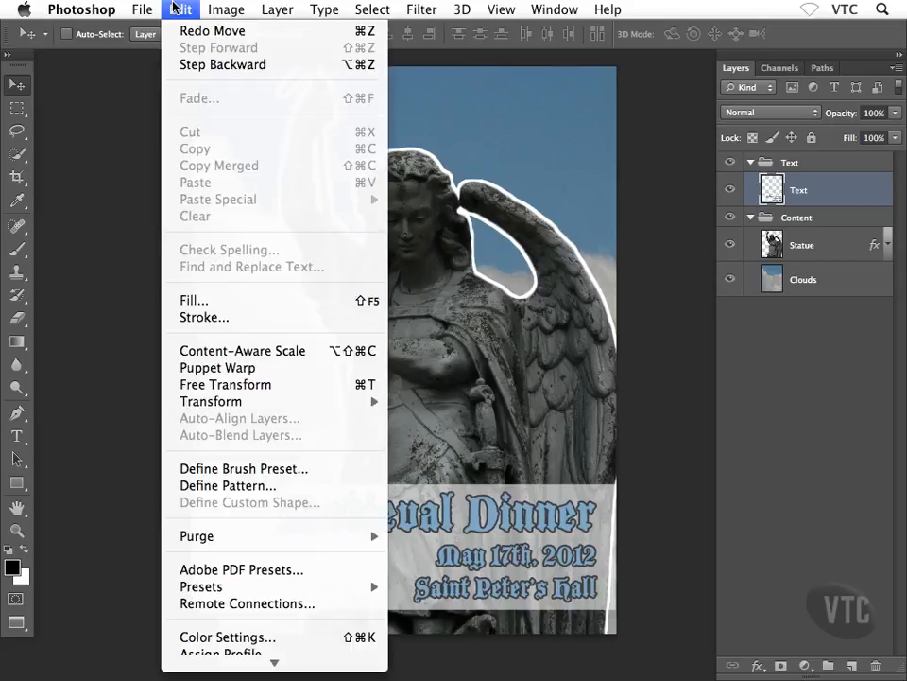
{"action": "left_click", "coordinate": [172, 64]}
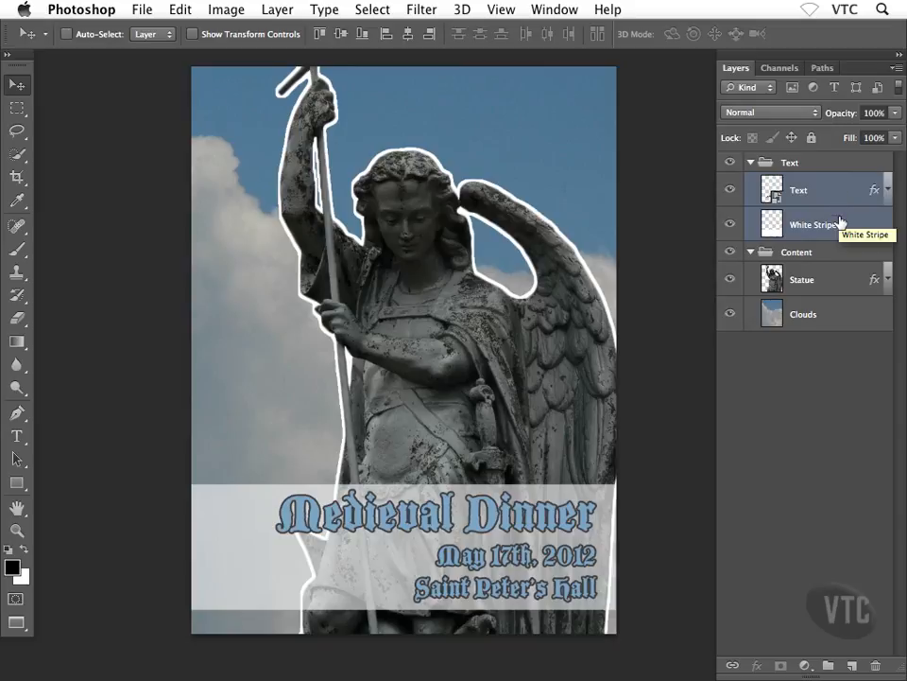
Step: Clear the layer selection, flatten the whole image into a single background, and undo the flattening
{"action": "left_click", "coordinate": [831, 393]}
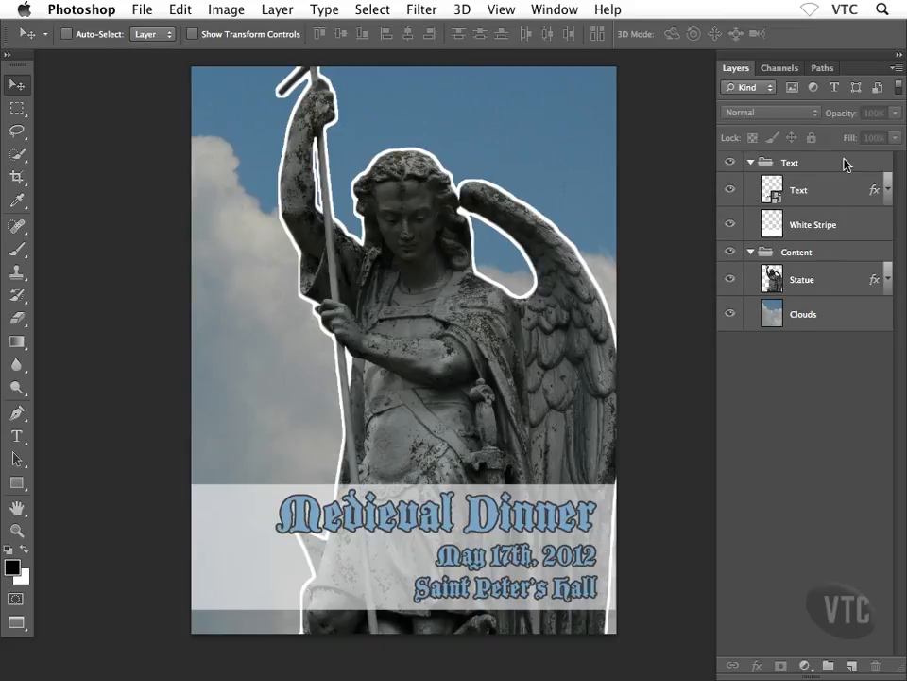
{"action": "left_click", "coordinate": [894, 69]}
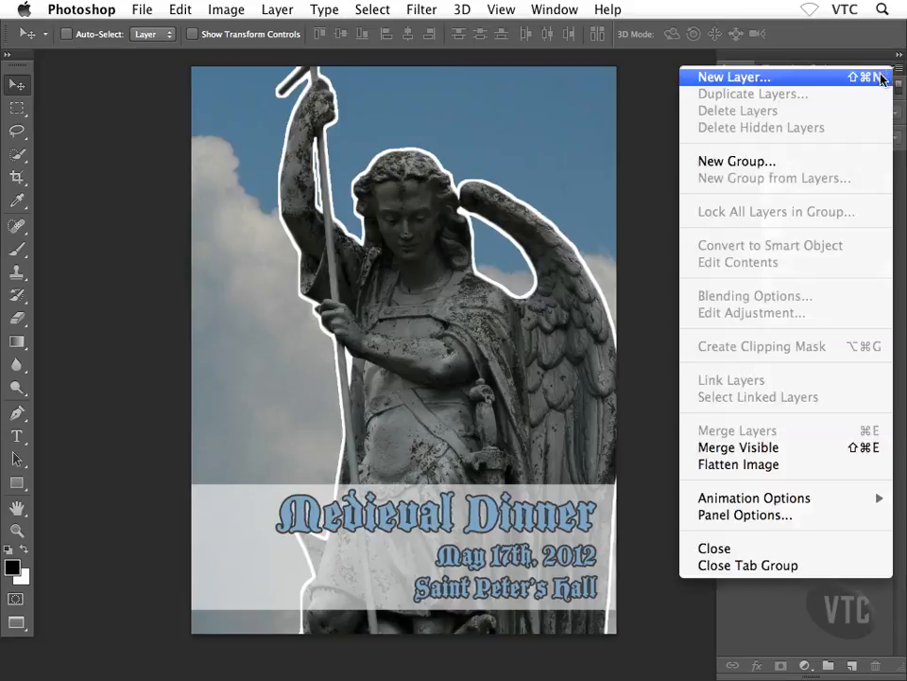
{"action": "left_click", "coordinate": [719, 465]}
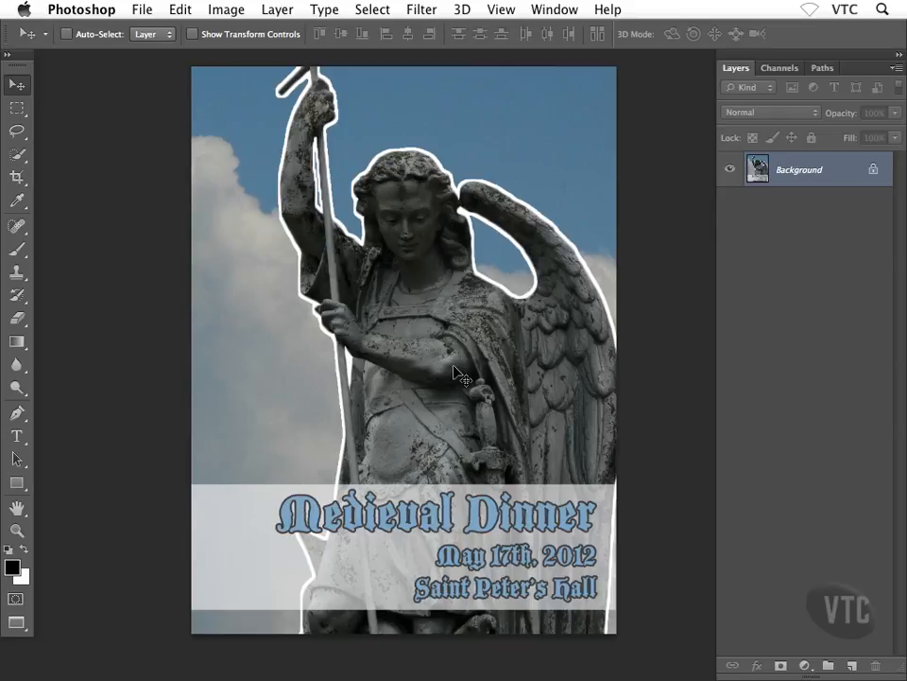
{"action": "key", "text": "super+z"}
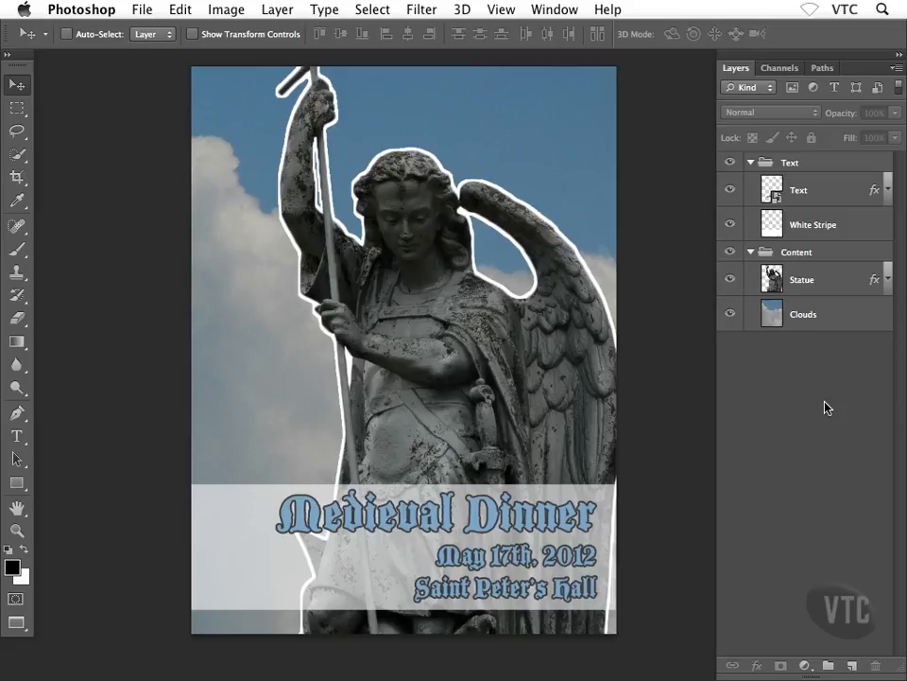